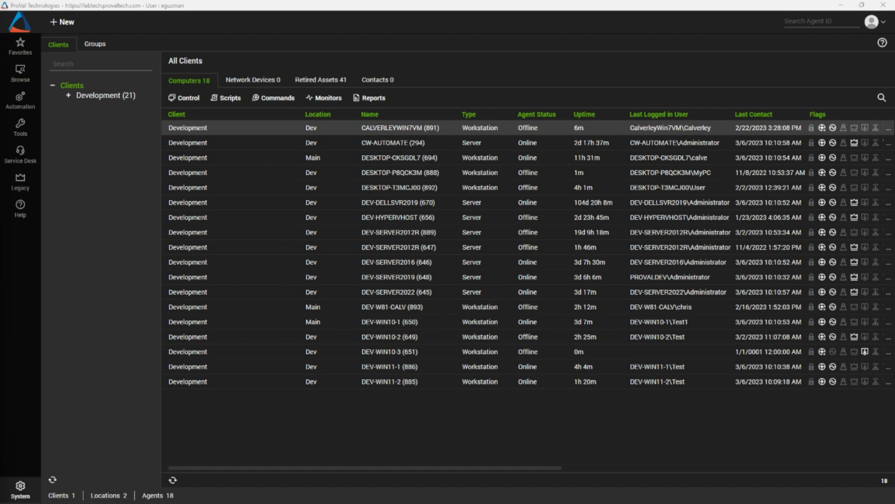
- Go to the System Dashboard's Ignite integration settings and the Group Monitor Management tab
left_click(20, 488)
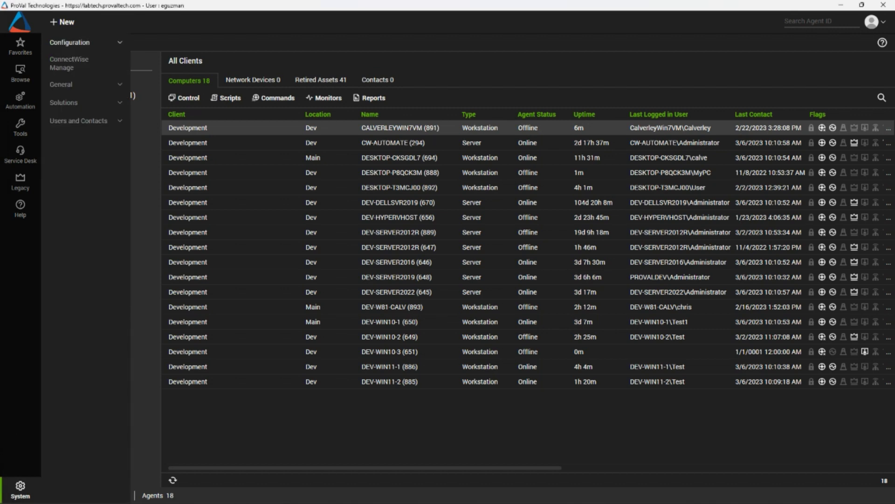
left_click(70, 42)
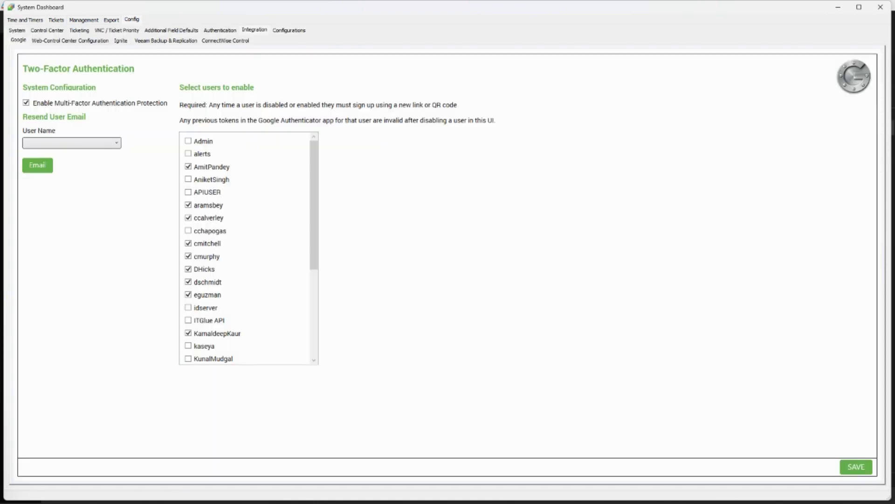
left_click(120, 39)
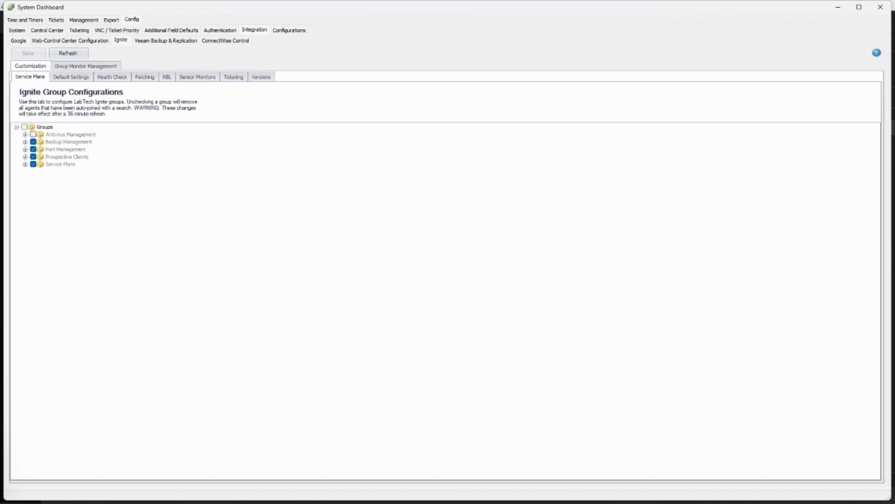
left_click(86, 66)
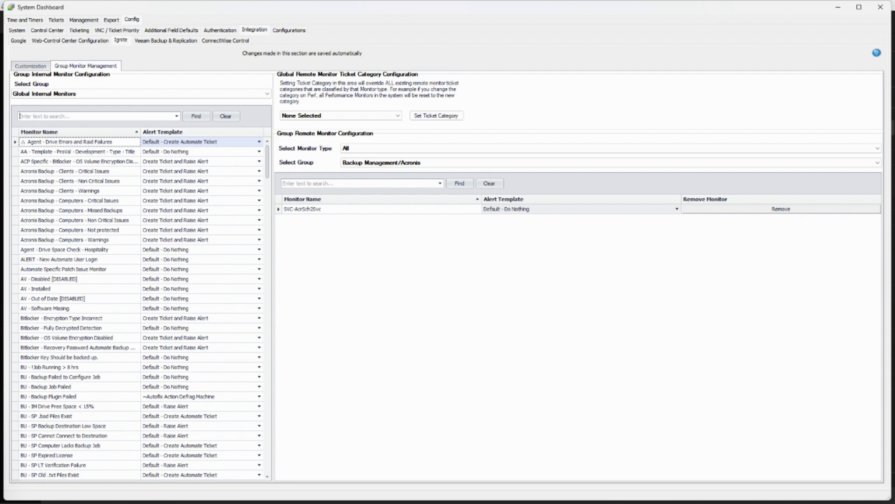
- Open the alert template list for the AA - Template - Proval - Development monitor
left_click(259, 151)
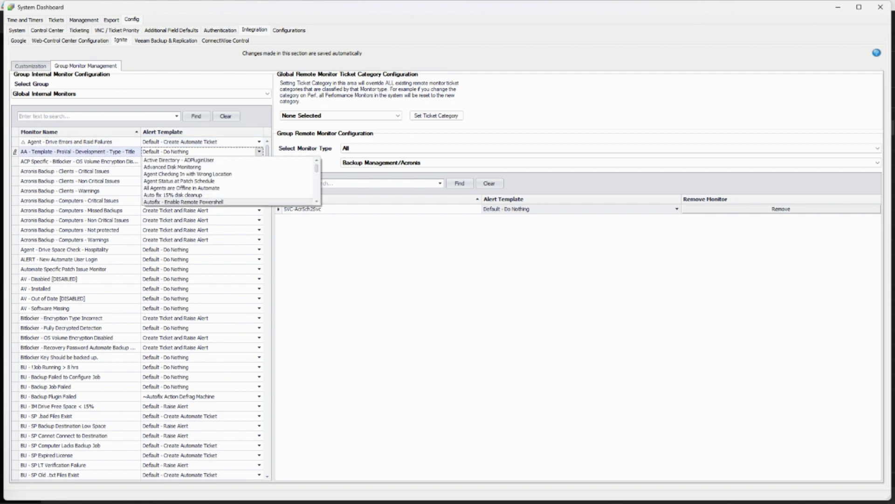
left_click(308, 209)
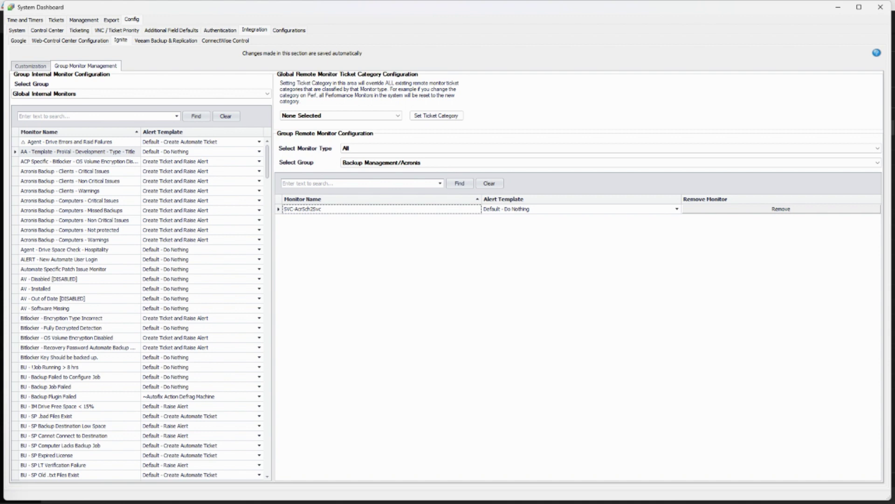